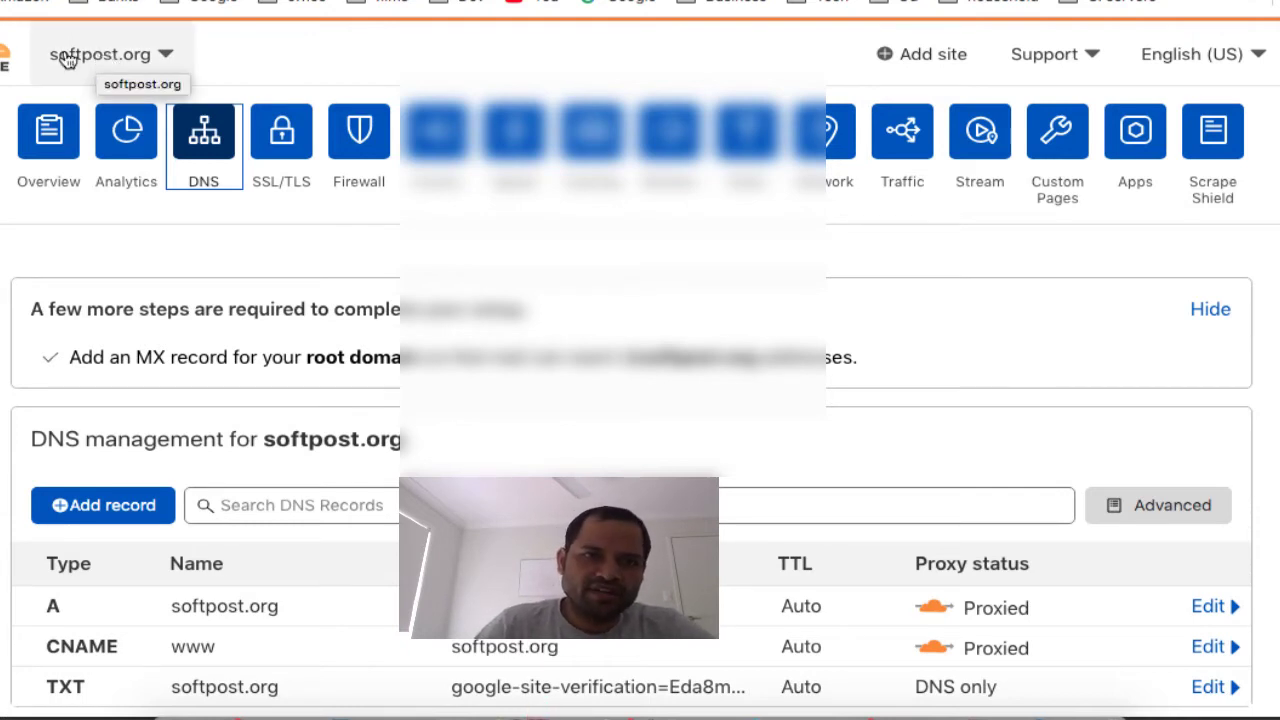
scroll(640, 396, down, 10)
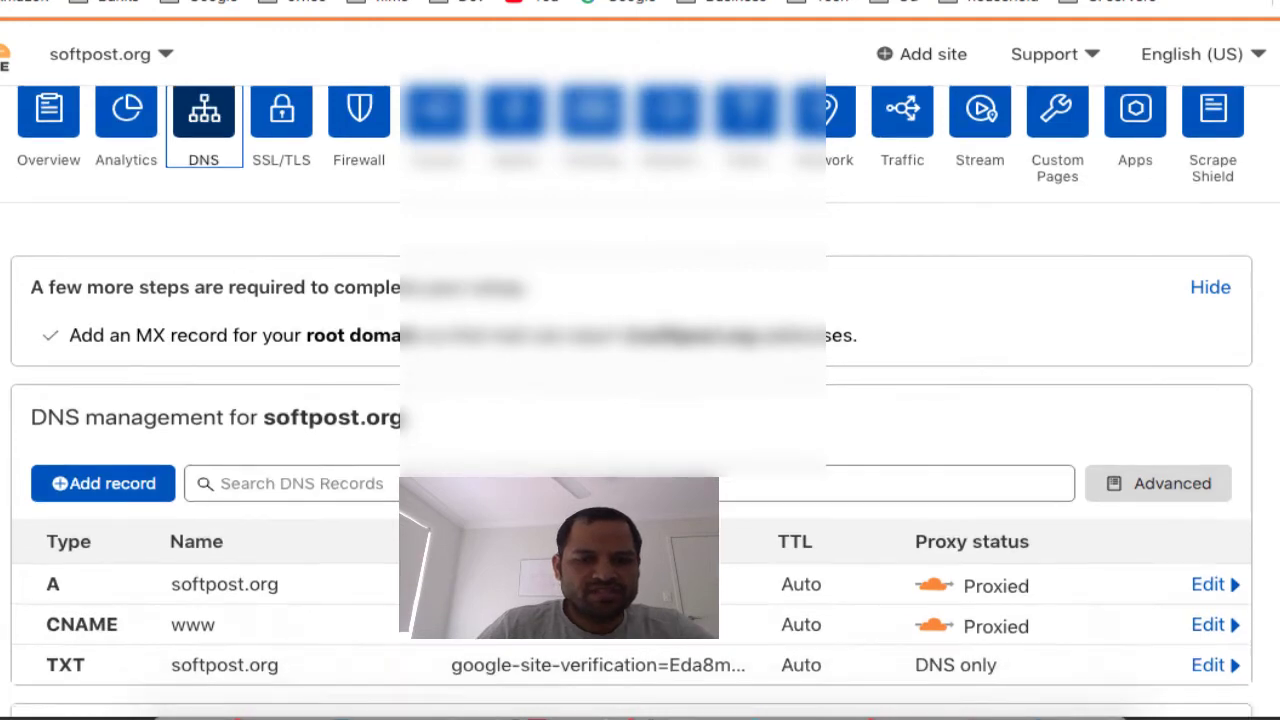
scroll(248, 374, up, 1)
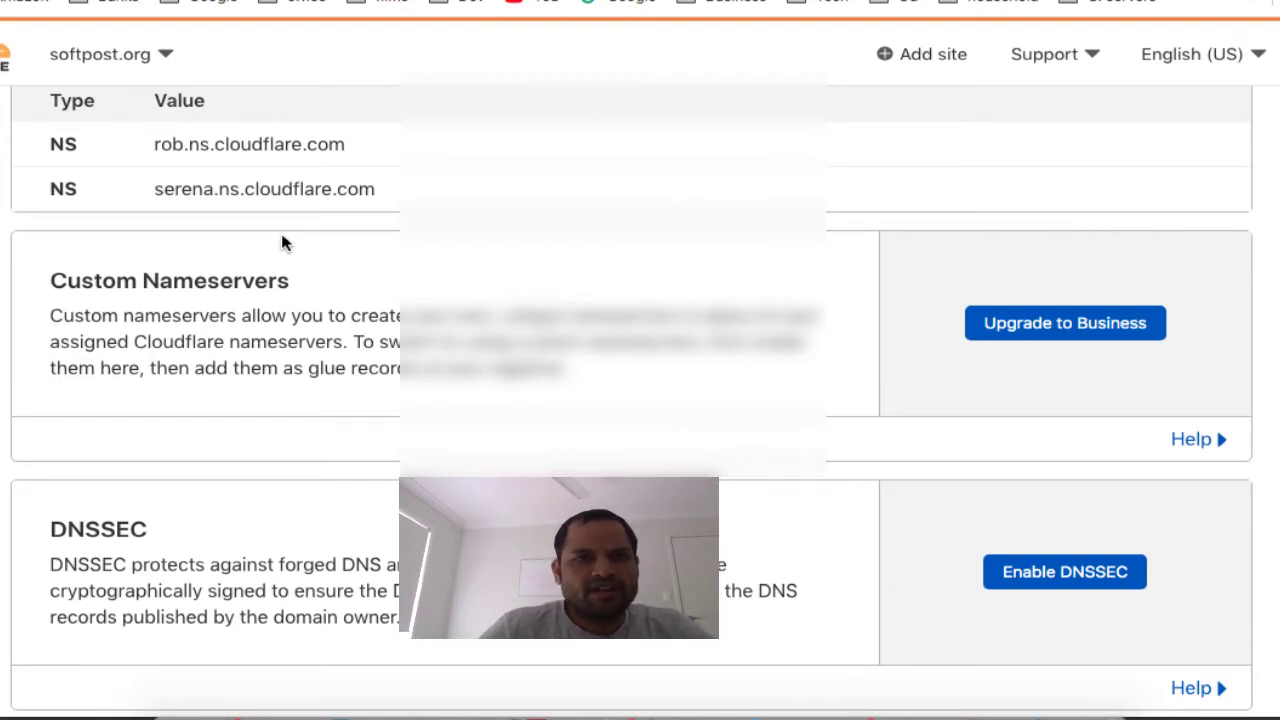
scroll(281, 240, up, 4)
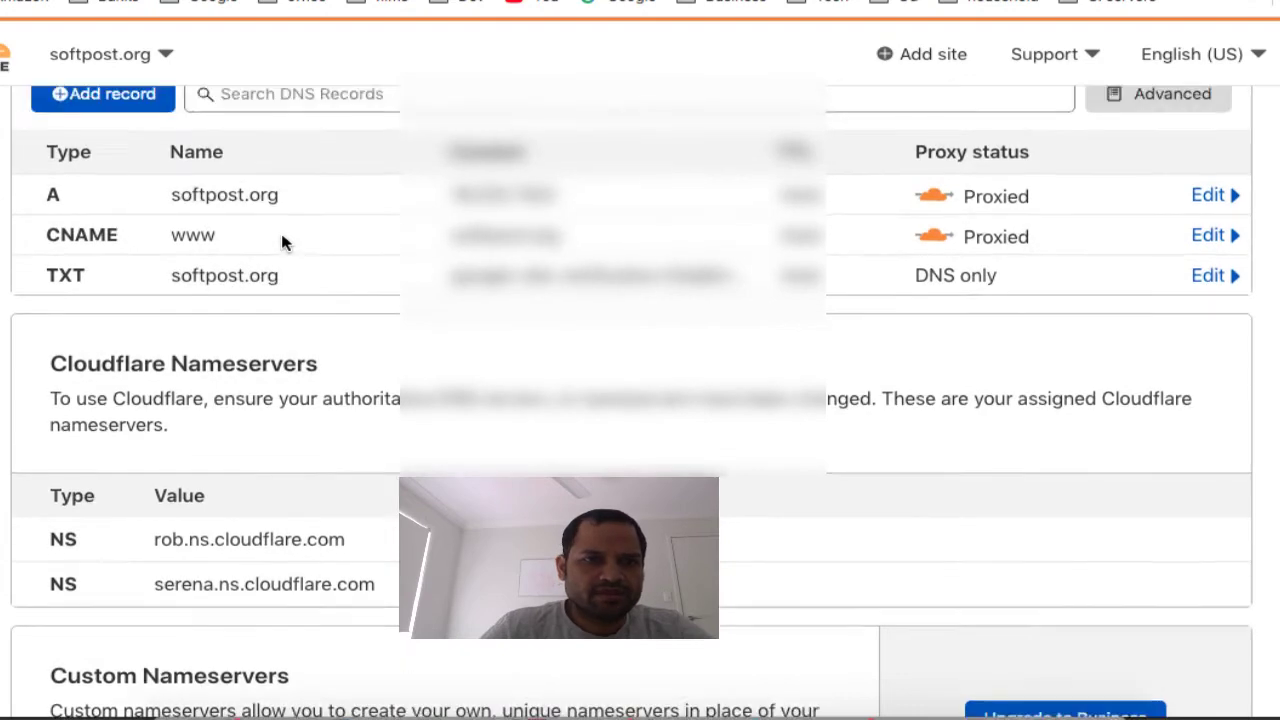
scroll(281, 240, up, 3)
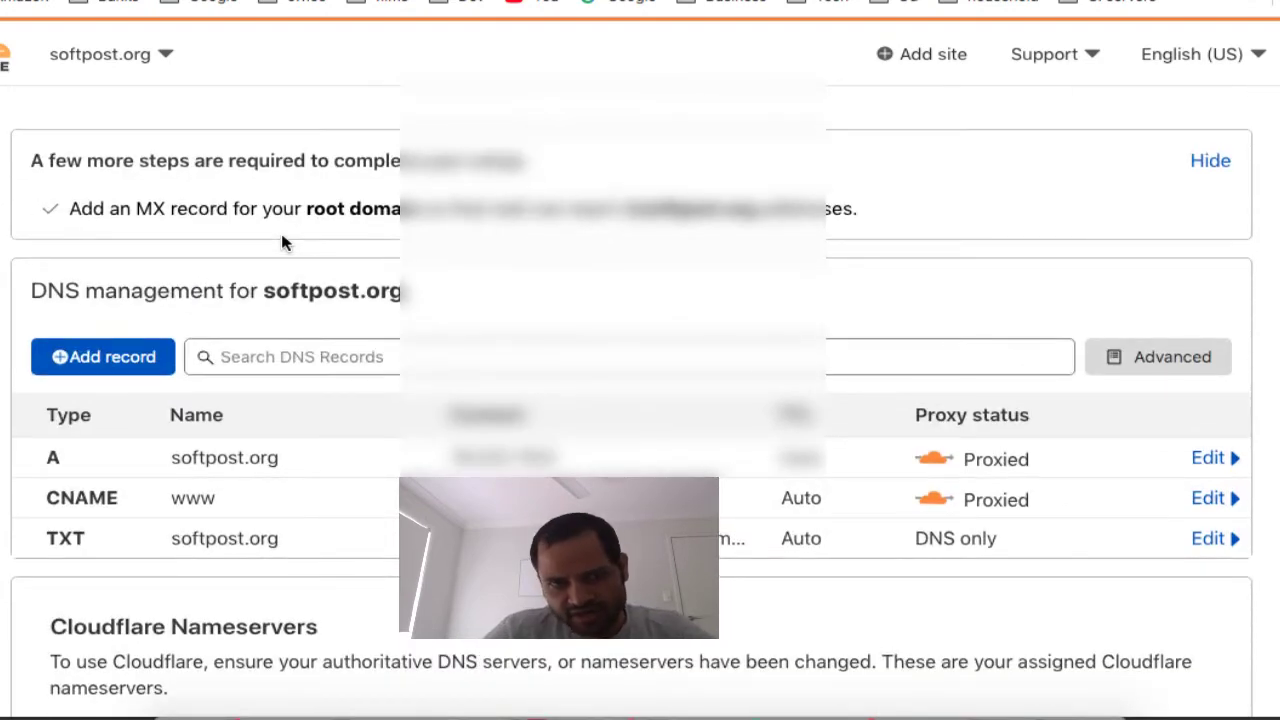
scroll(275, 245, up, 2)
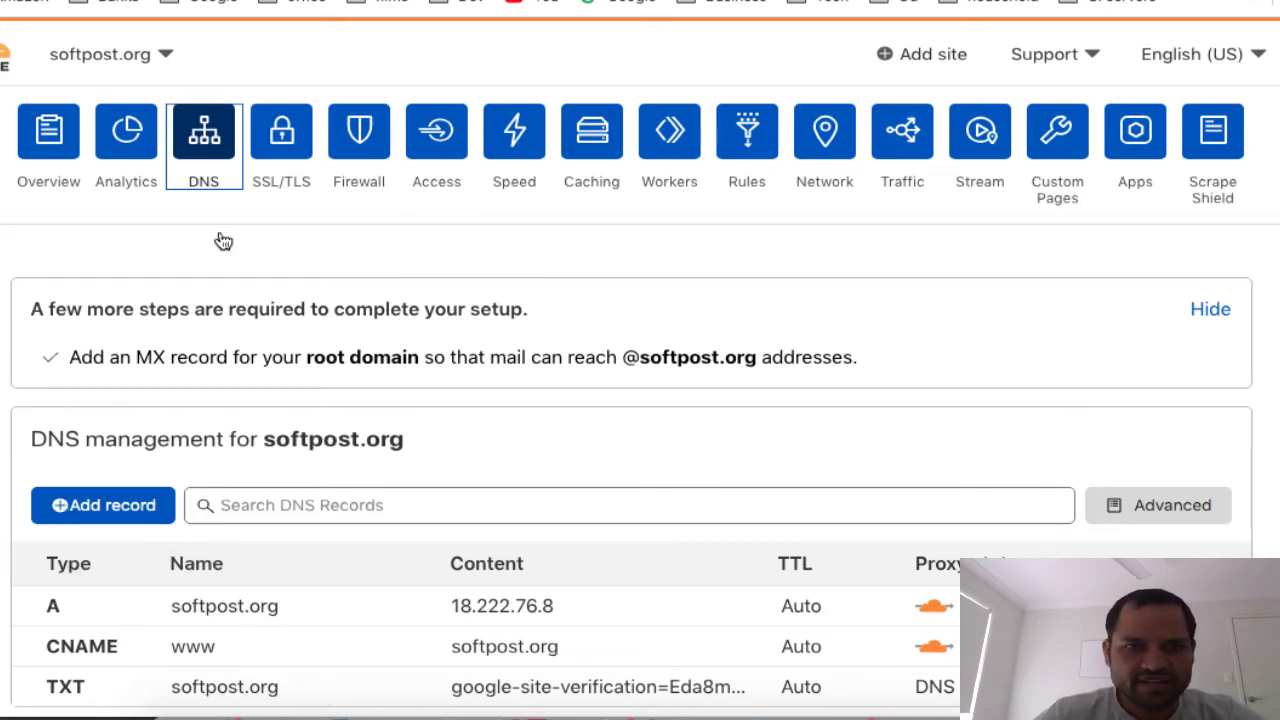
- Open softpost.org's SSL/TLS overview and highlight its Flexible encryption mode
click(275, 140)
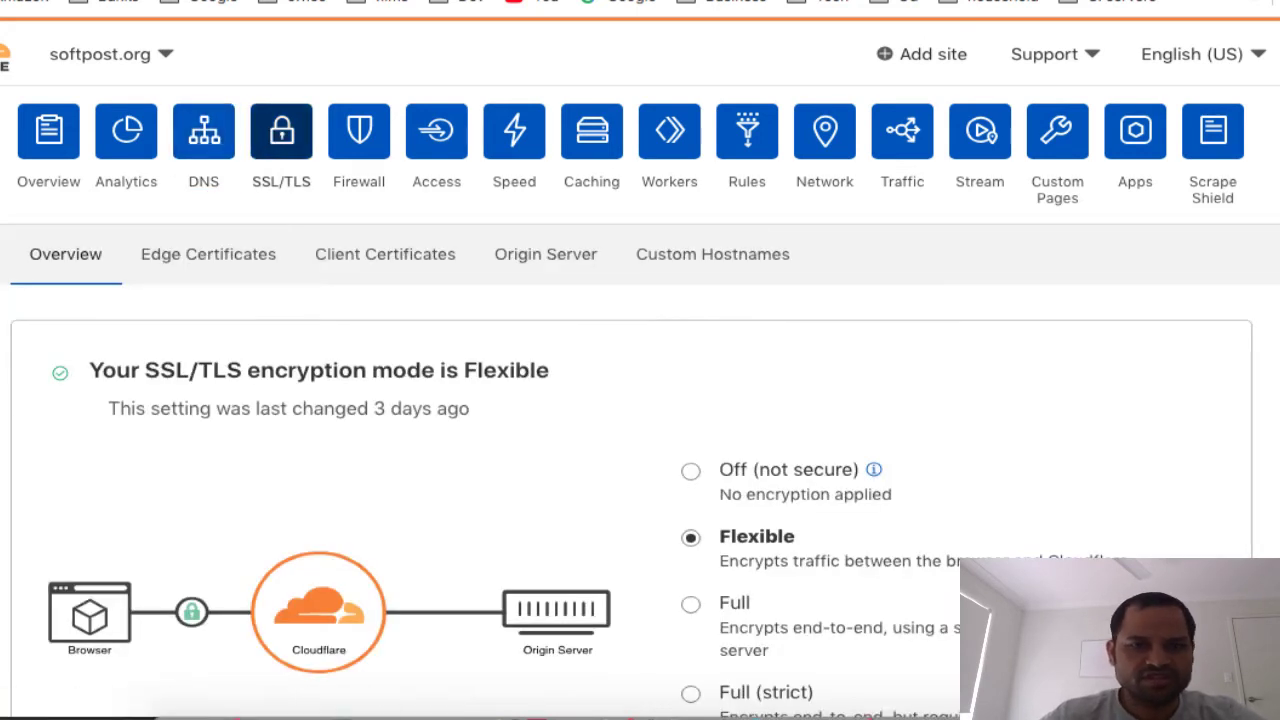
scroll(100, 320, down, 1)
scroll(100, 320, up, 1)
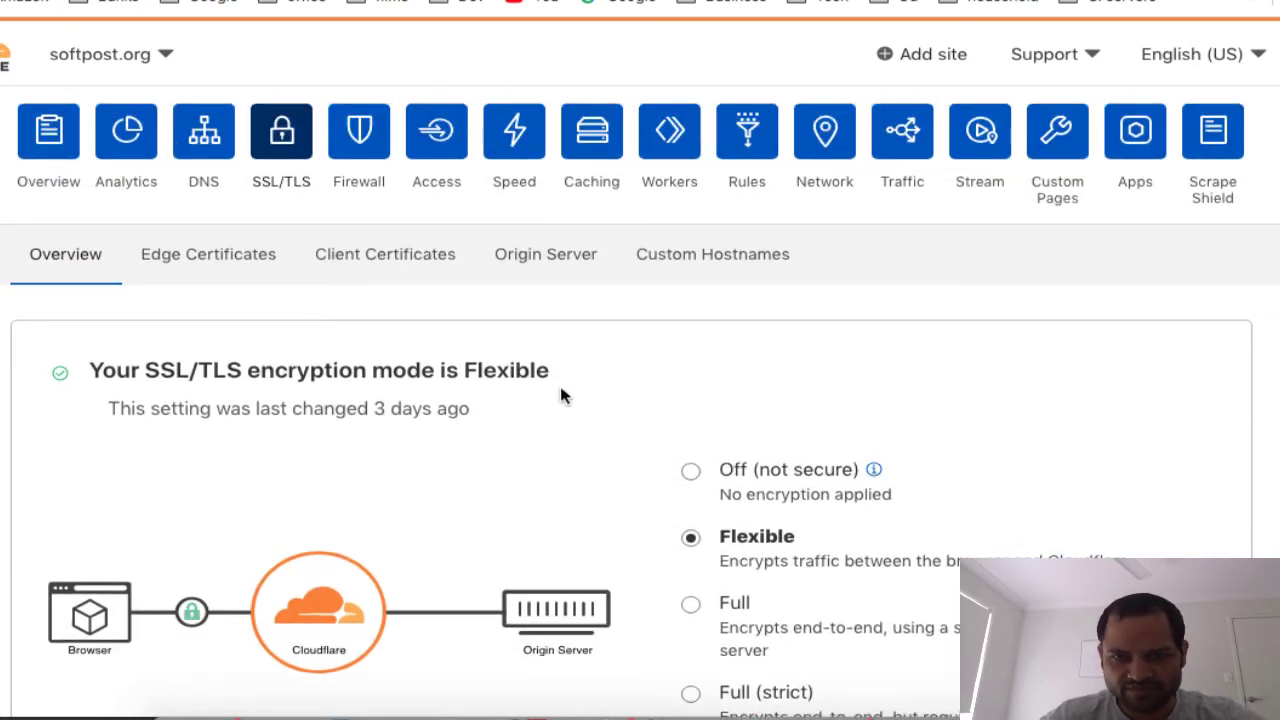
click(789, 553)
- Read through the rest of the SSL/TLS overview, then go to Edge Certificates
scroll(789, 553, down, 1)
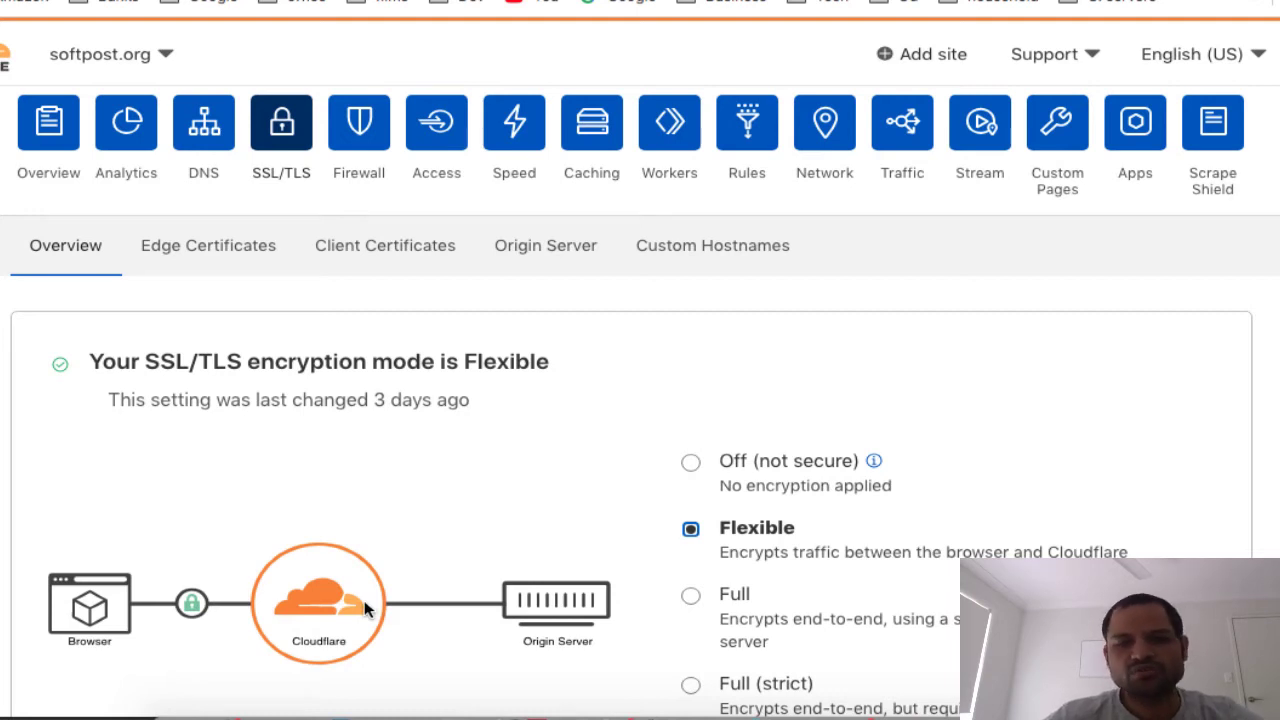
scroll(365, 608, down, 1)
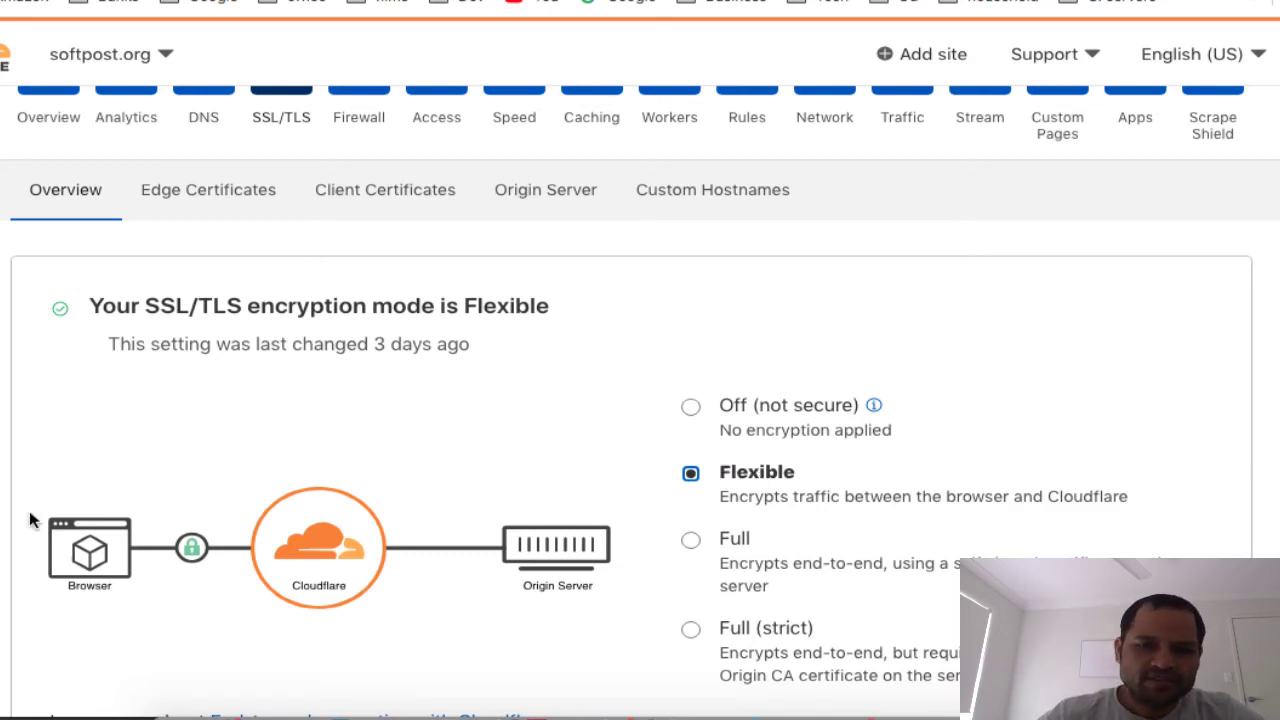
scroll(30, 520, down, 2)
scroll(30, 520, down, 5)
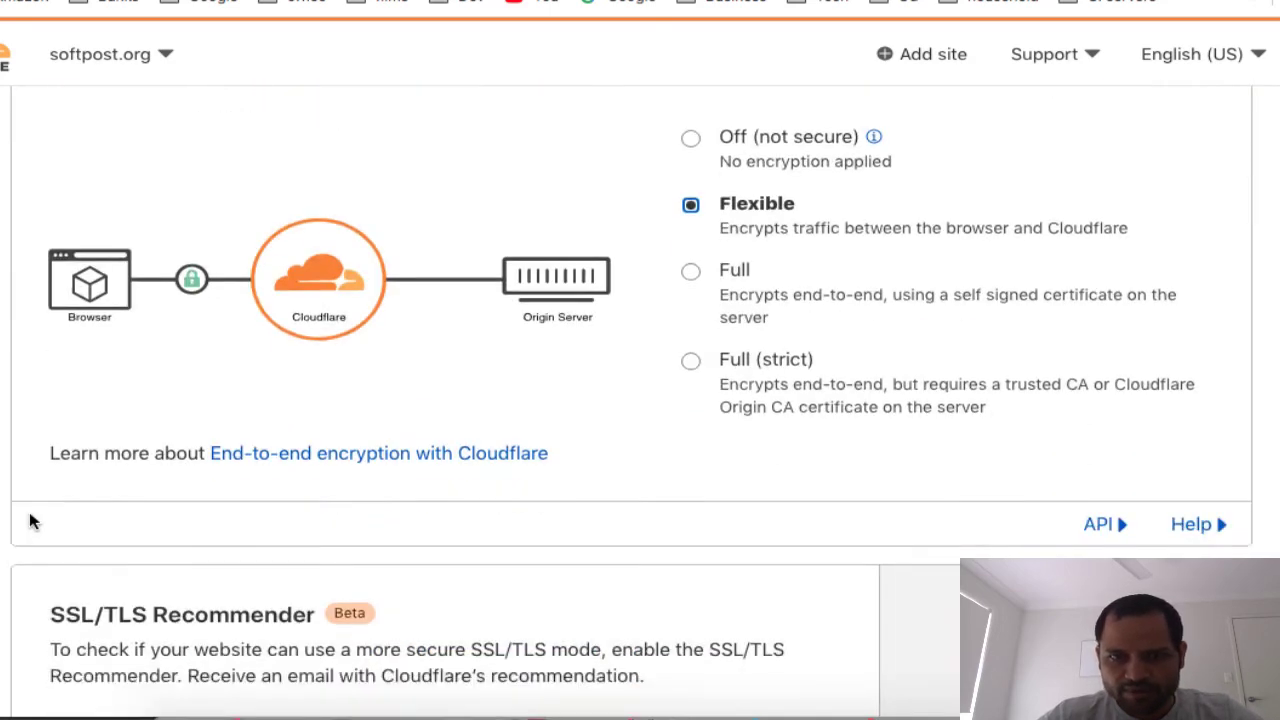
scroll(30, 520, down, 5)
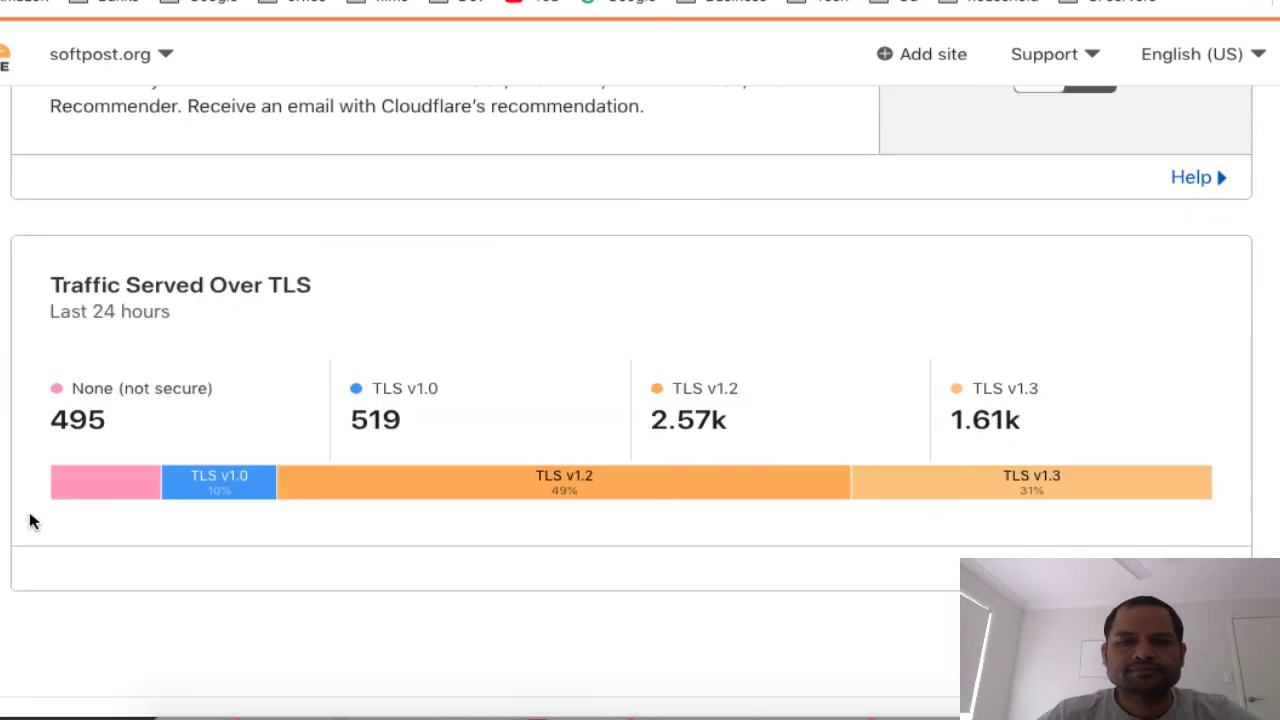
scroll(30, 520, up, 15)
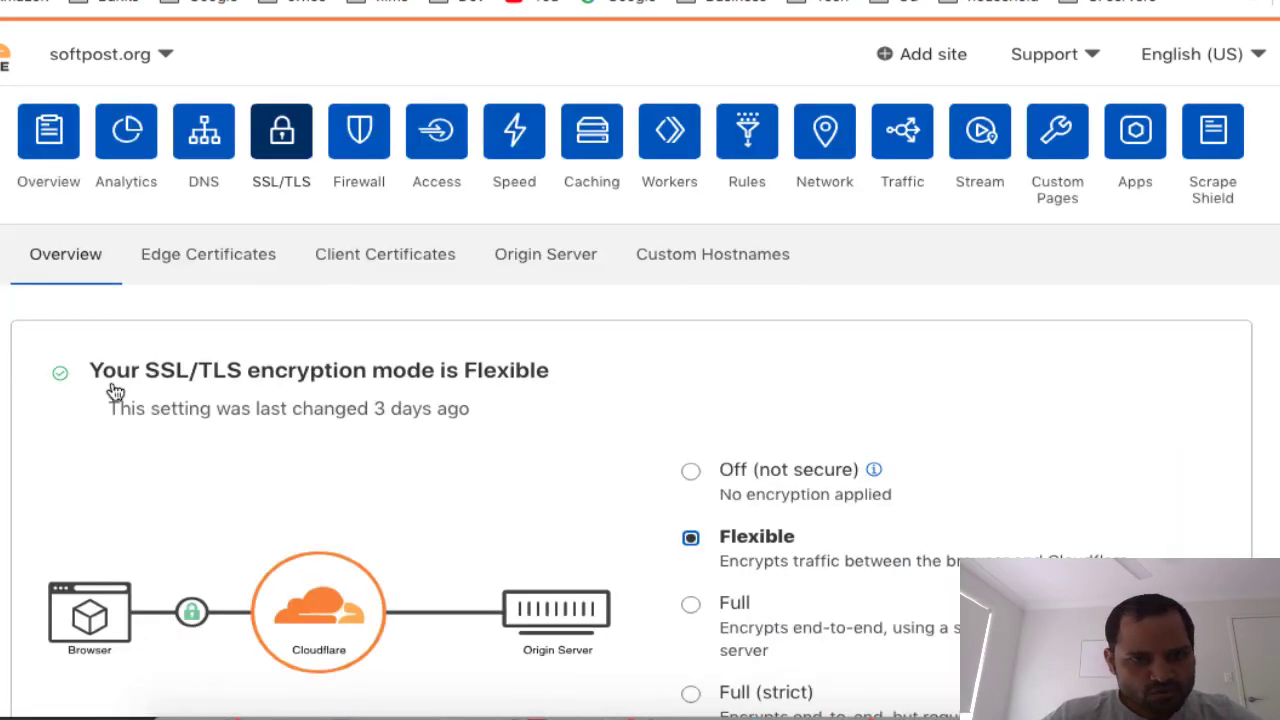
click(205, 268)
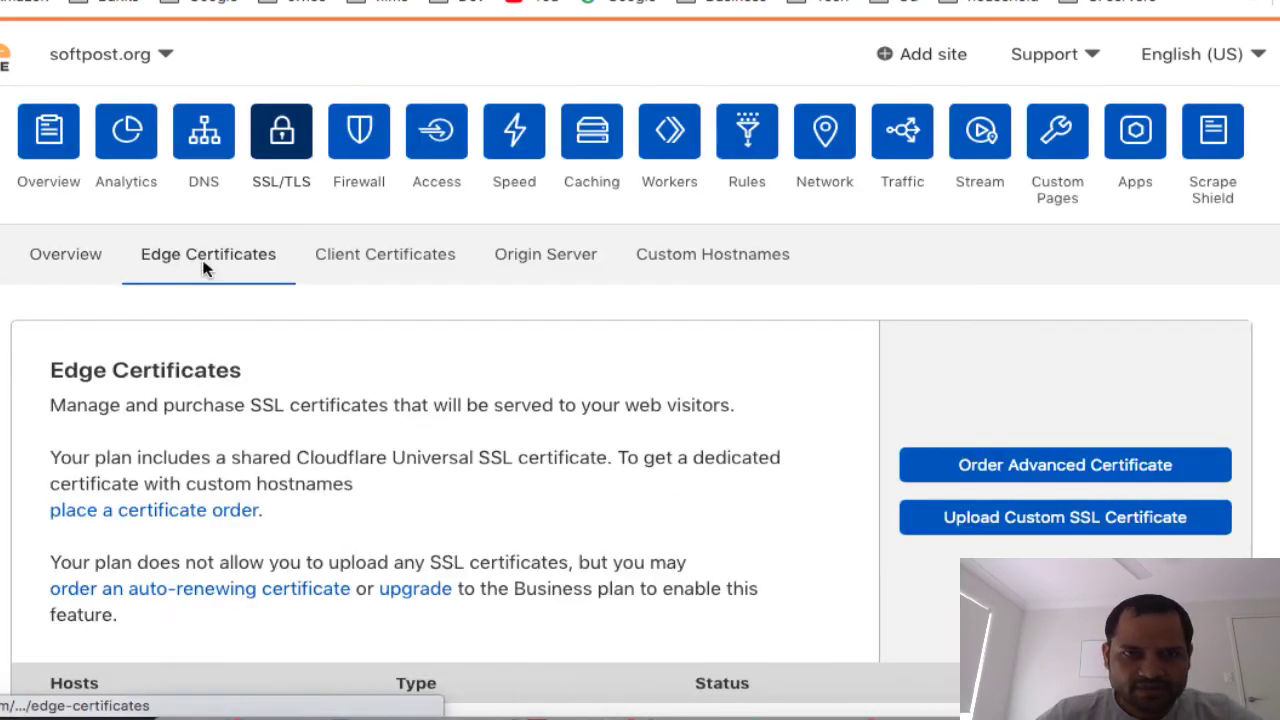
- Scroll past Always Use HTTPS, HSTS, Minimum TLS Version and TLS 1.3 edge certificate settings
scroll(82, 508, down, 1)
scroll(82, 508, down, 1)
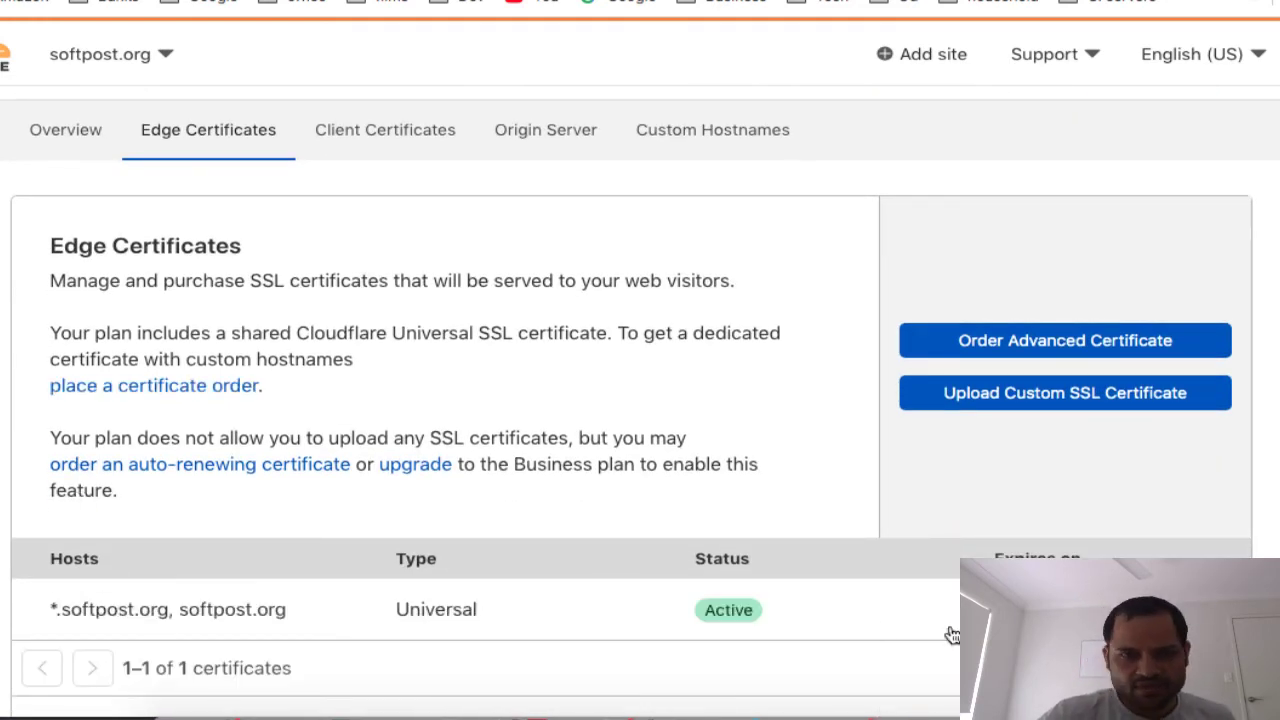
scroll(432, 652, down, 5)
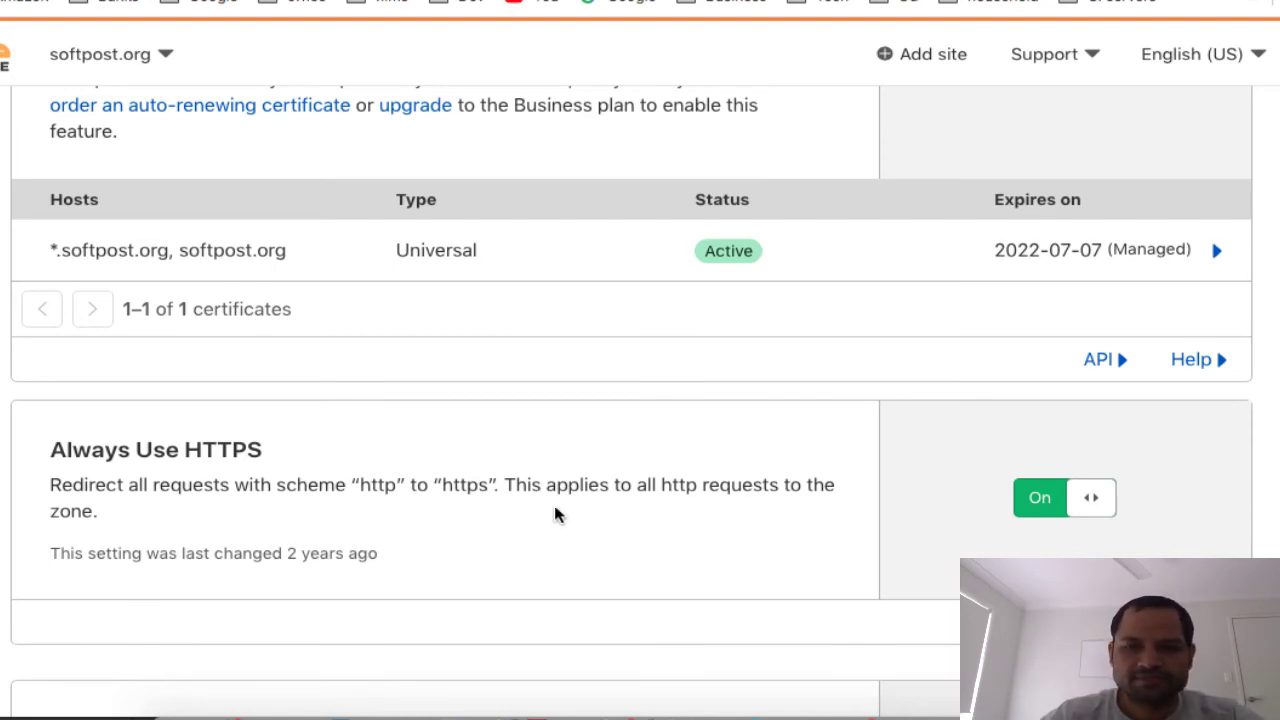
scroll(557, 513, down, 5)
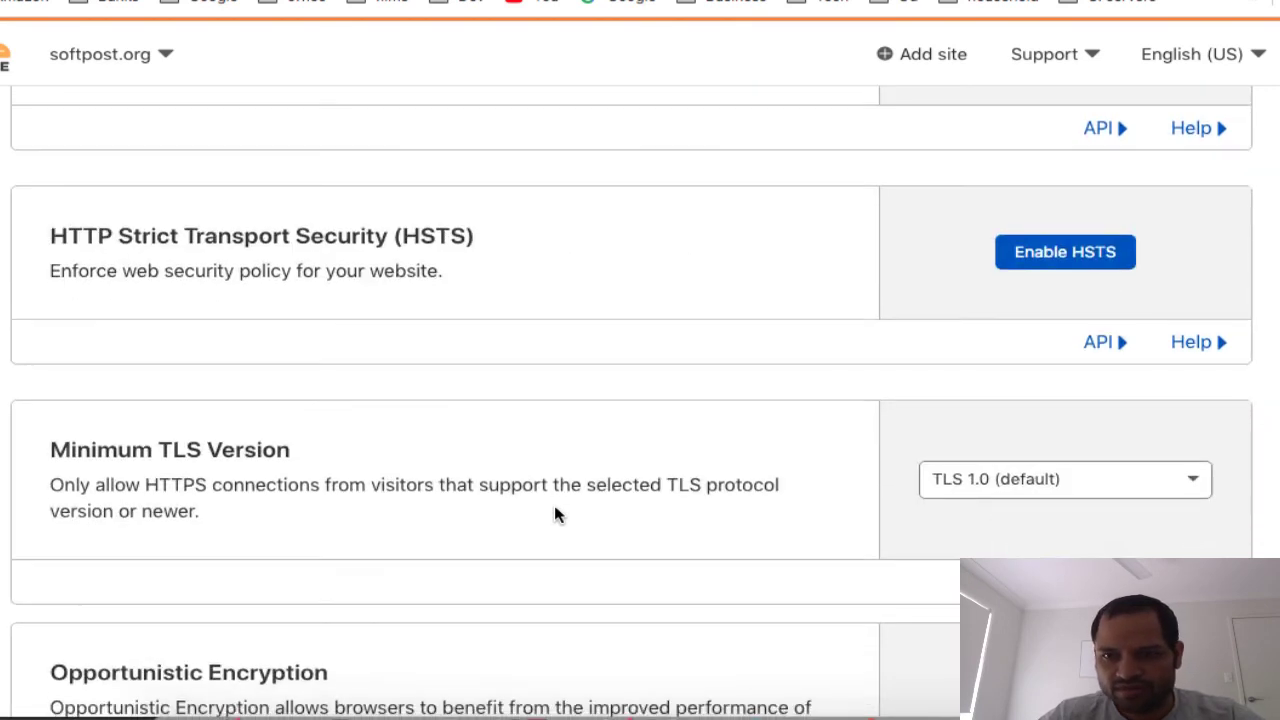
scroll(556, 510, down, 3)
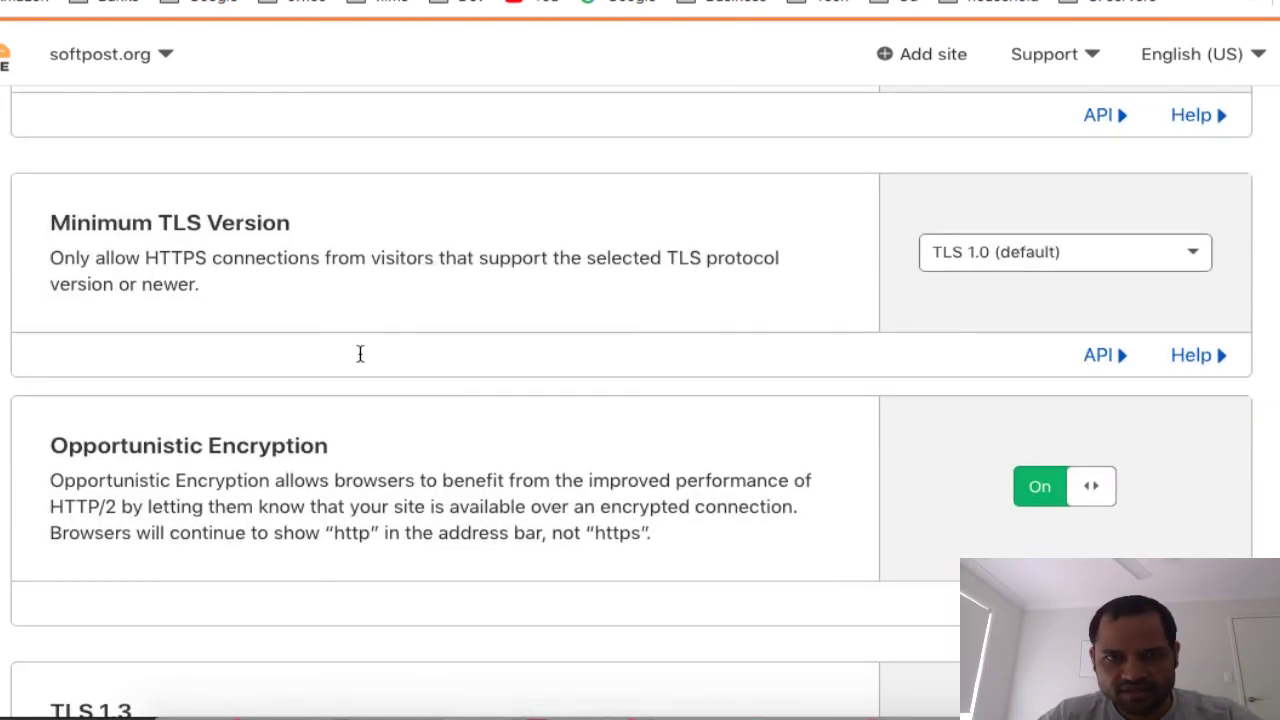
scroll(731, 409, down, 1)
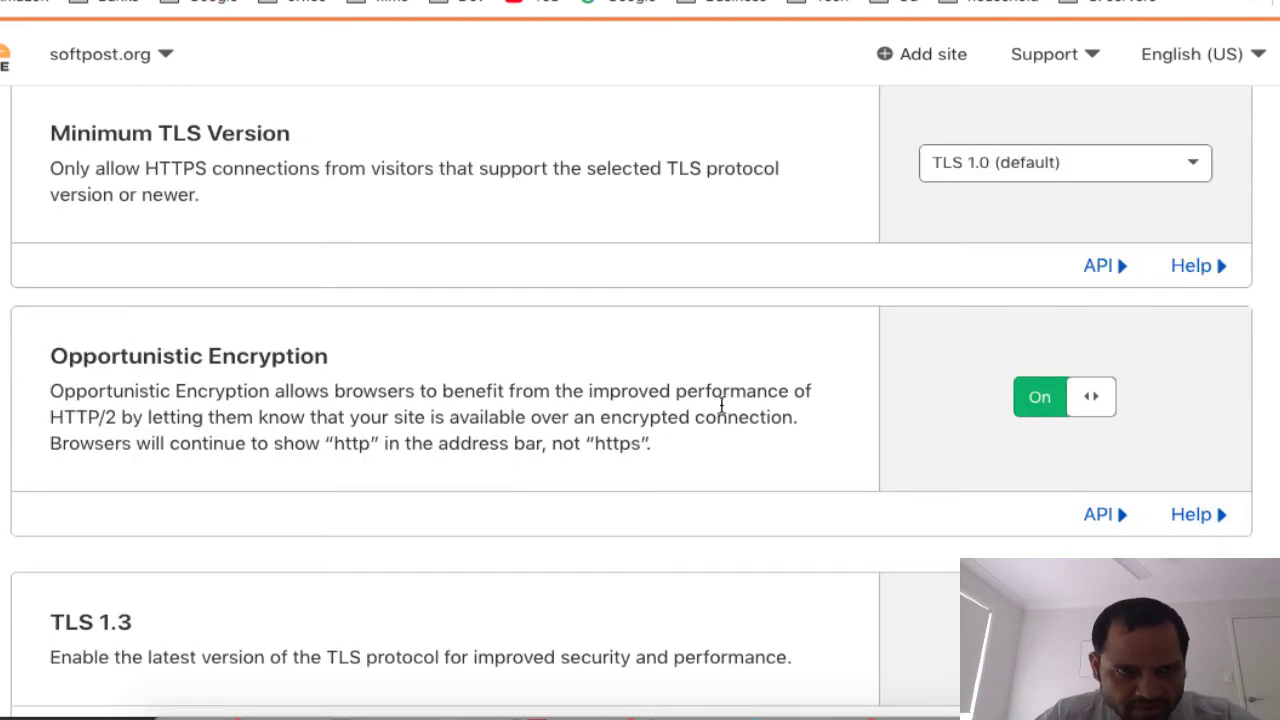
scroll(607, 435, down, 5)
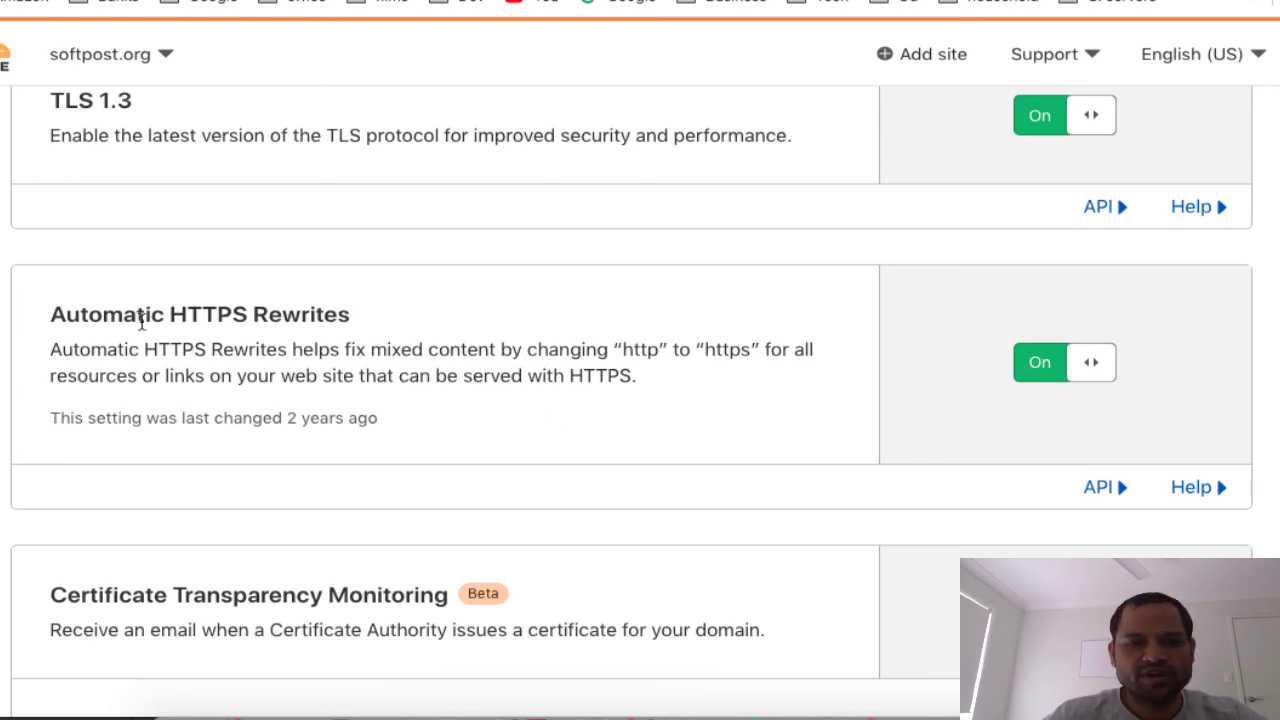
scroll(317, 437, down, 3)
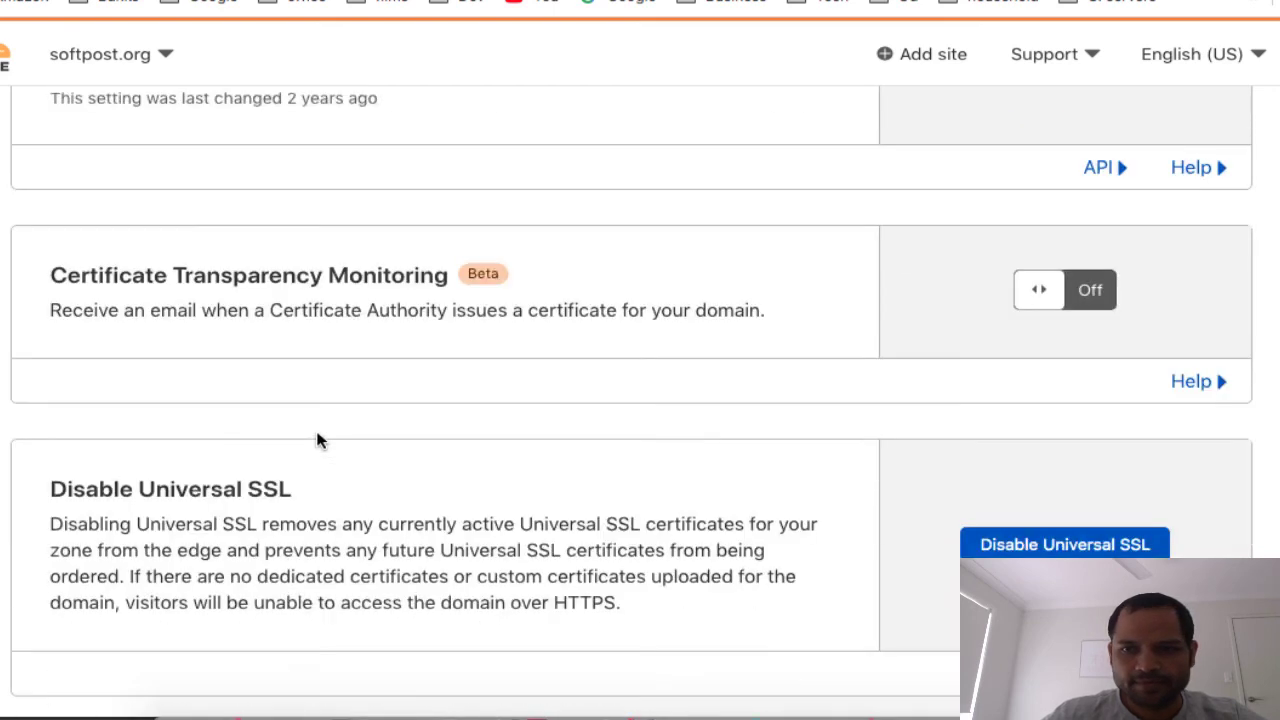
scroll(317, 440, down, 3)
scroll(317, 440, up, 3)
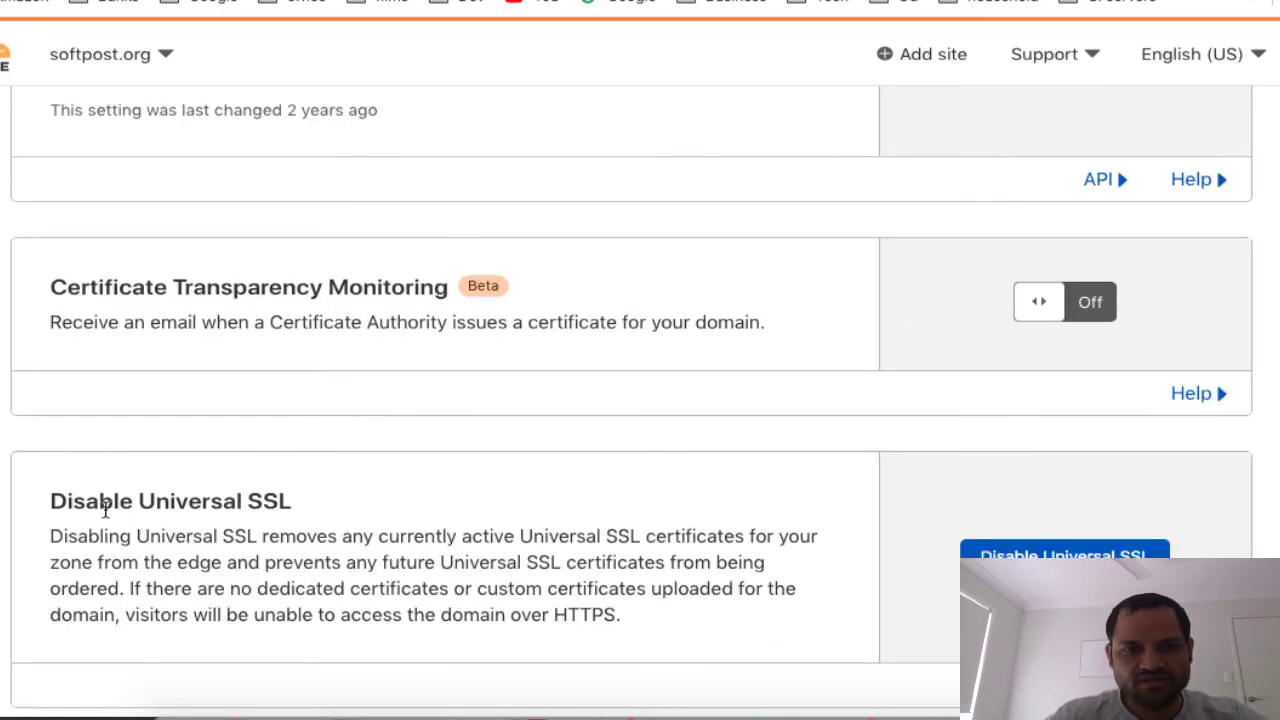
drag(208, 502, 428, 514)
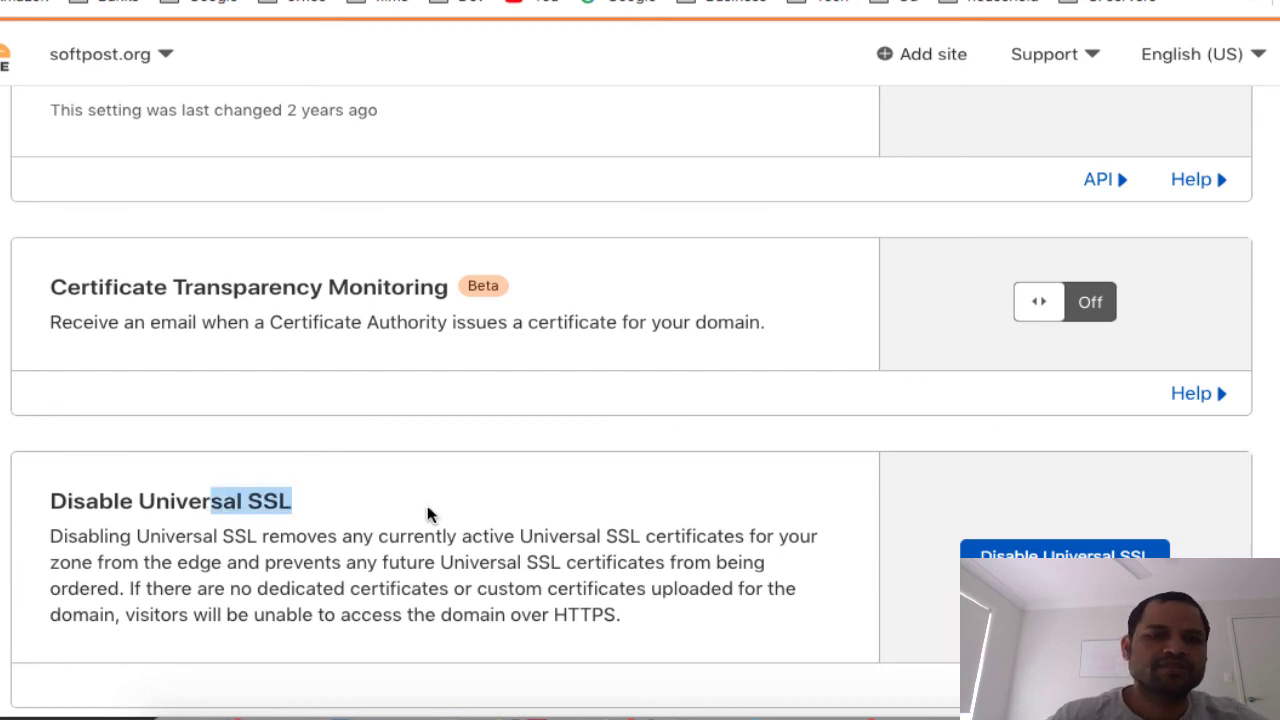
scroll(428, 514, up, 20)
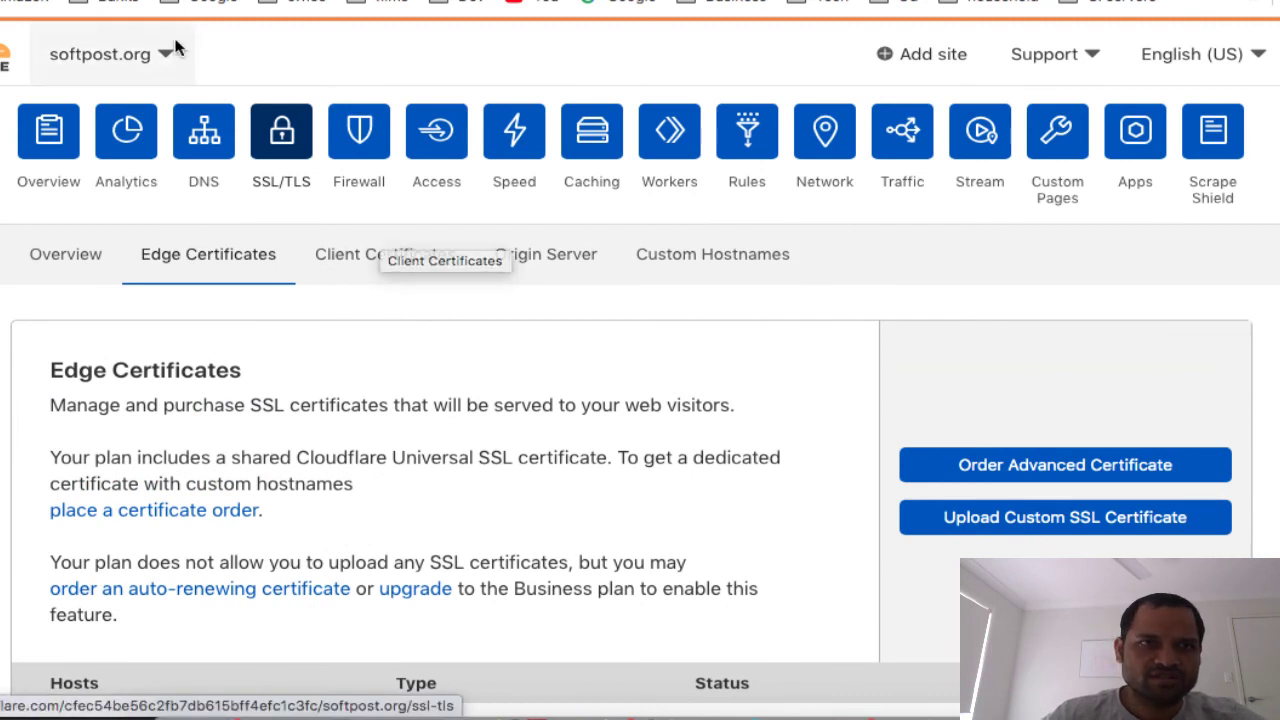
scroll(451, 409, down, 1)
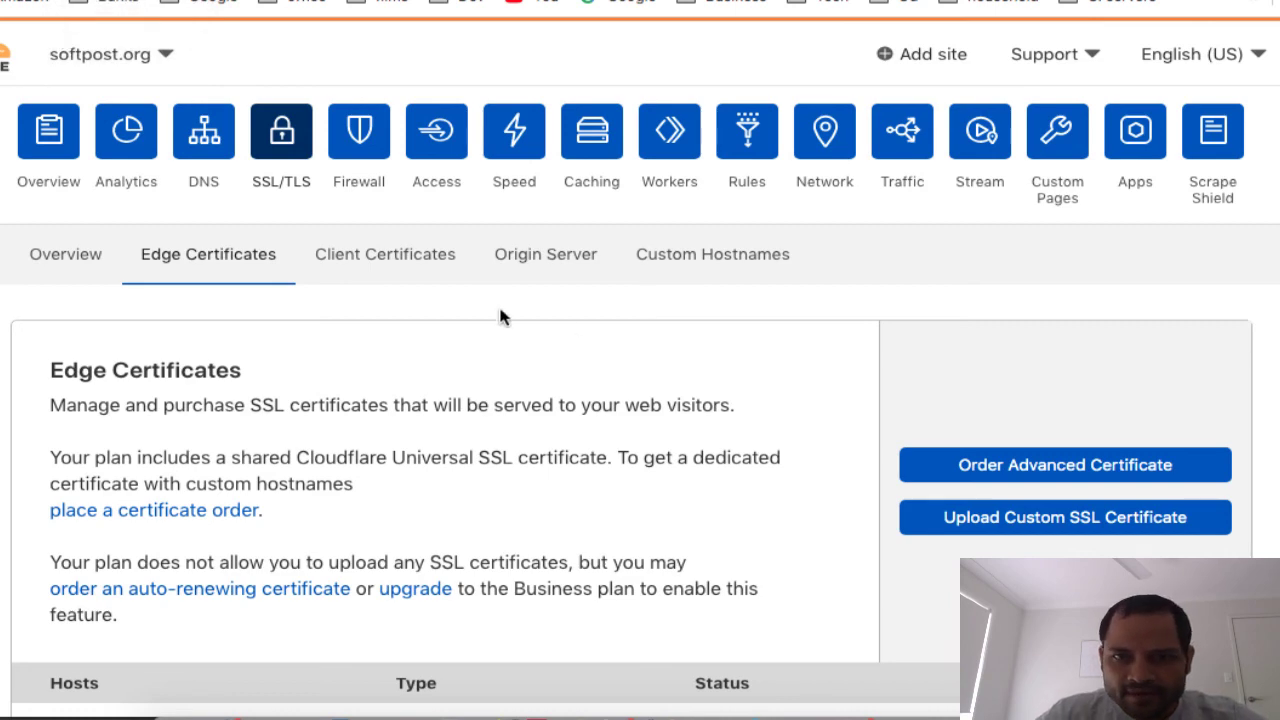
- Look over the Client Certificates and Origin Server tabs, then return to the SSL/TLS Overview
click(392, 266)
scroll(389, 425, down, 5)
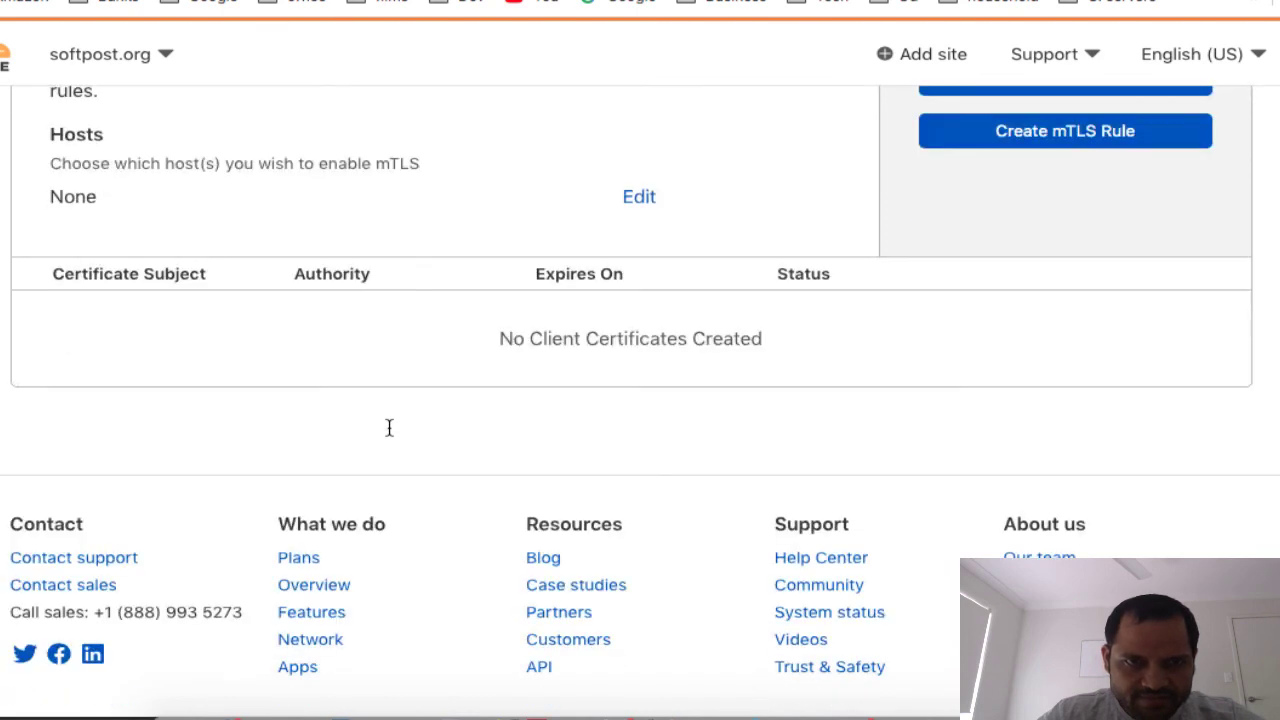
scroll(389, 425, up, 5)
click(566, 272)
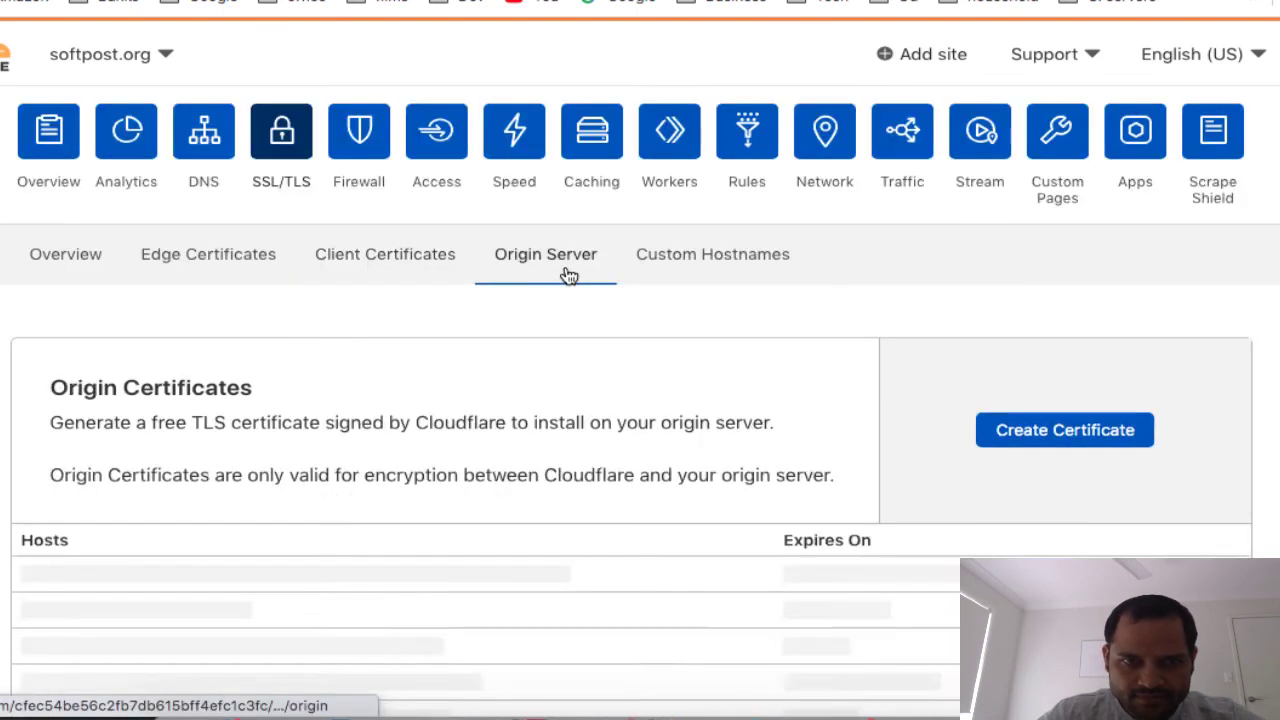
scroll(549, 429, down, 3)
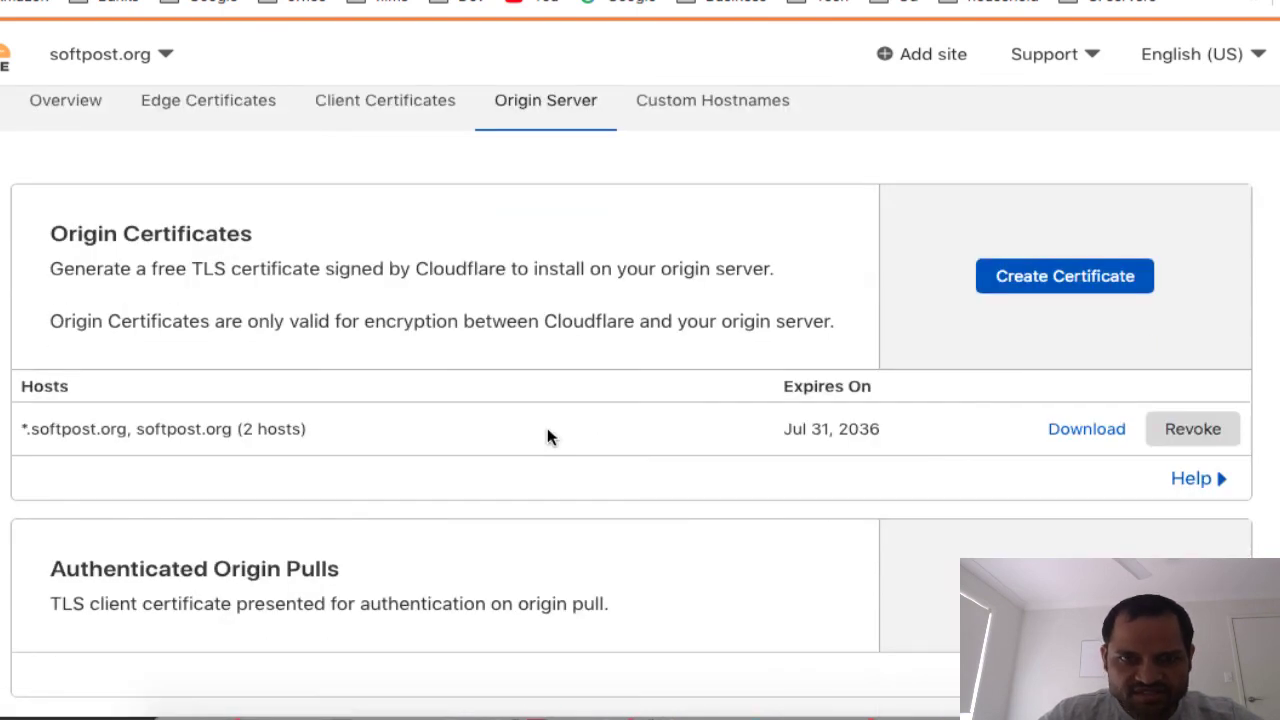
scroll(551, 437, up, 3)
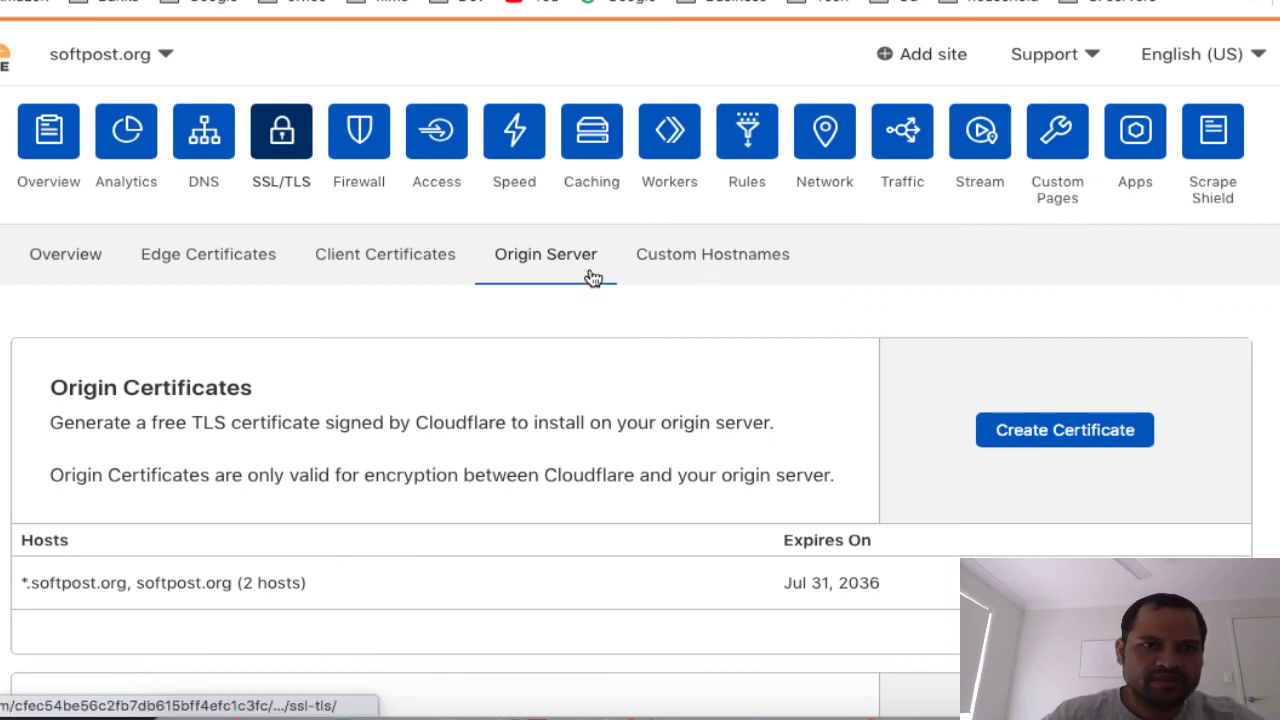
click(85, 266)
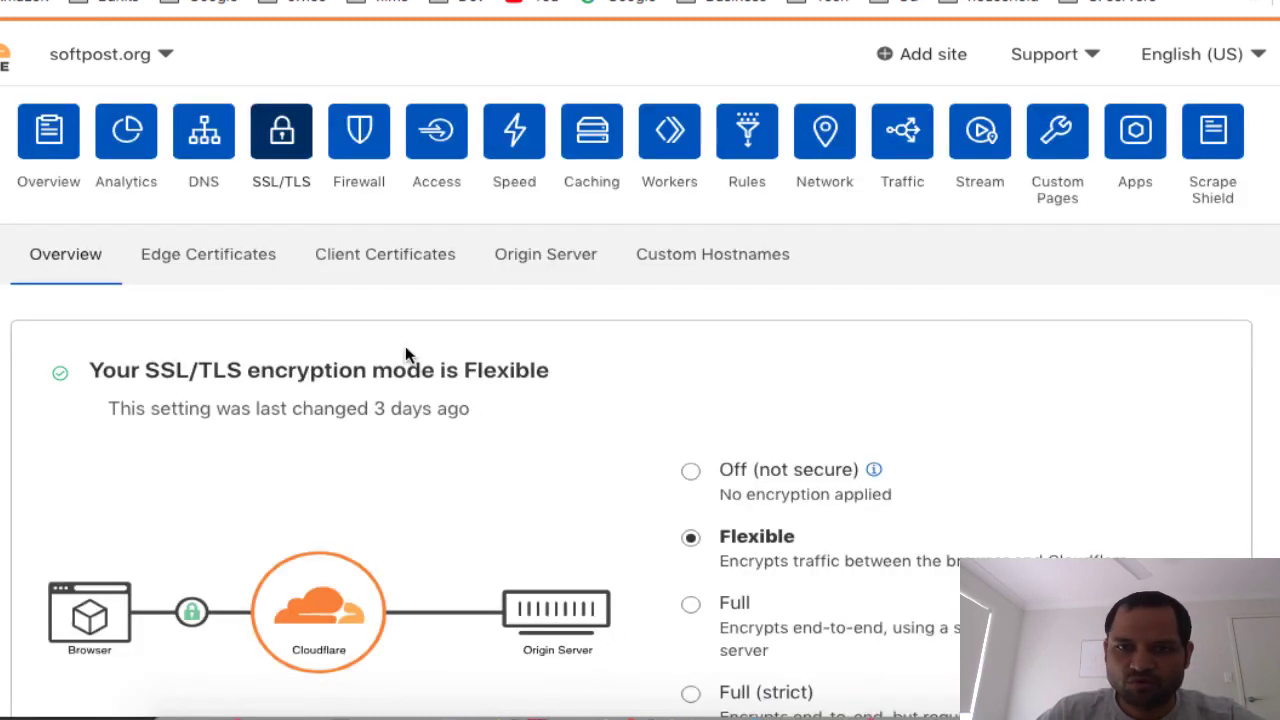